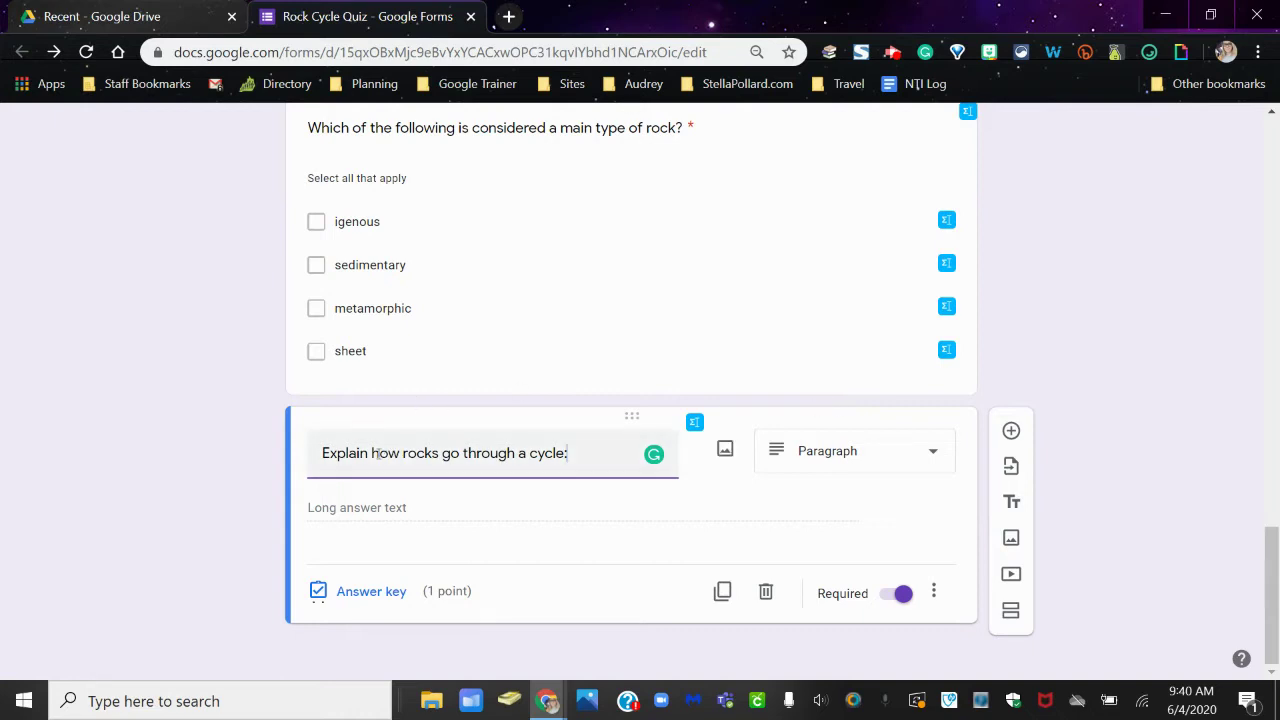
- Add response validation to the "Explain how rocks go through a cycle:" question, using Length with Maximum character count
{"action": "left_click", "coordinate": [945, 594]}
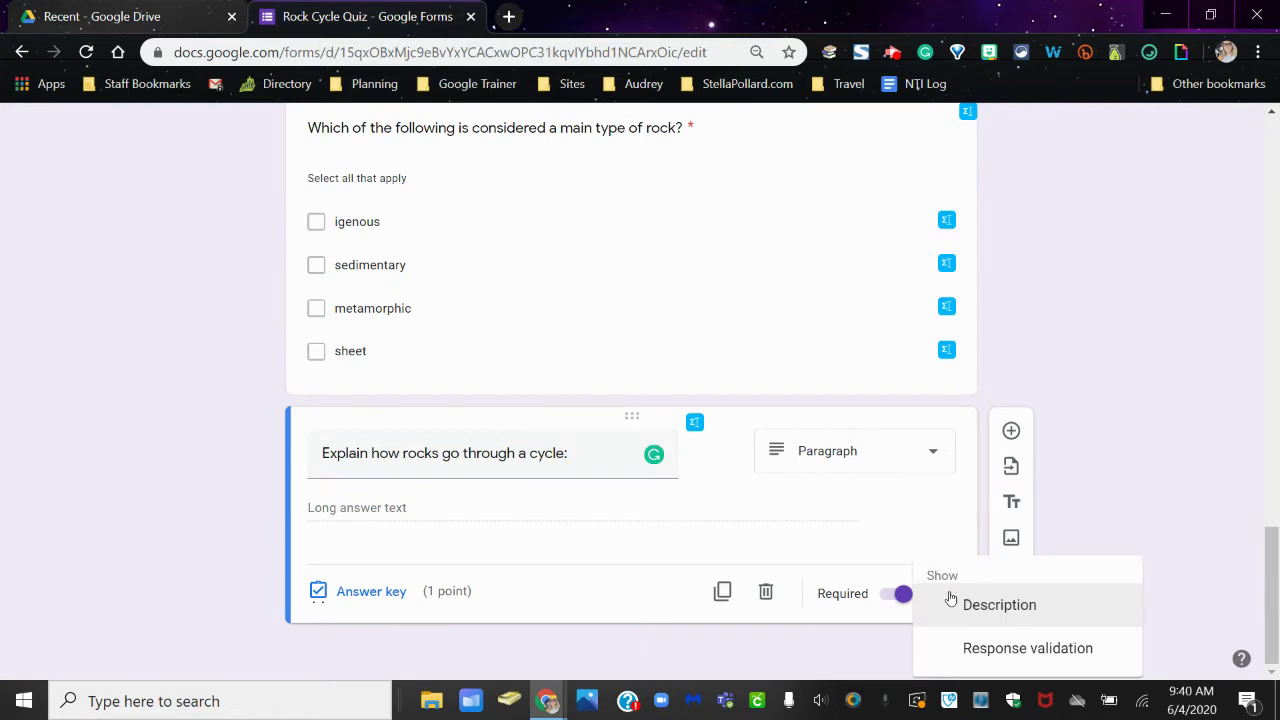
{"action": "left_click", "coordinate": [989, 649]}
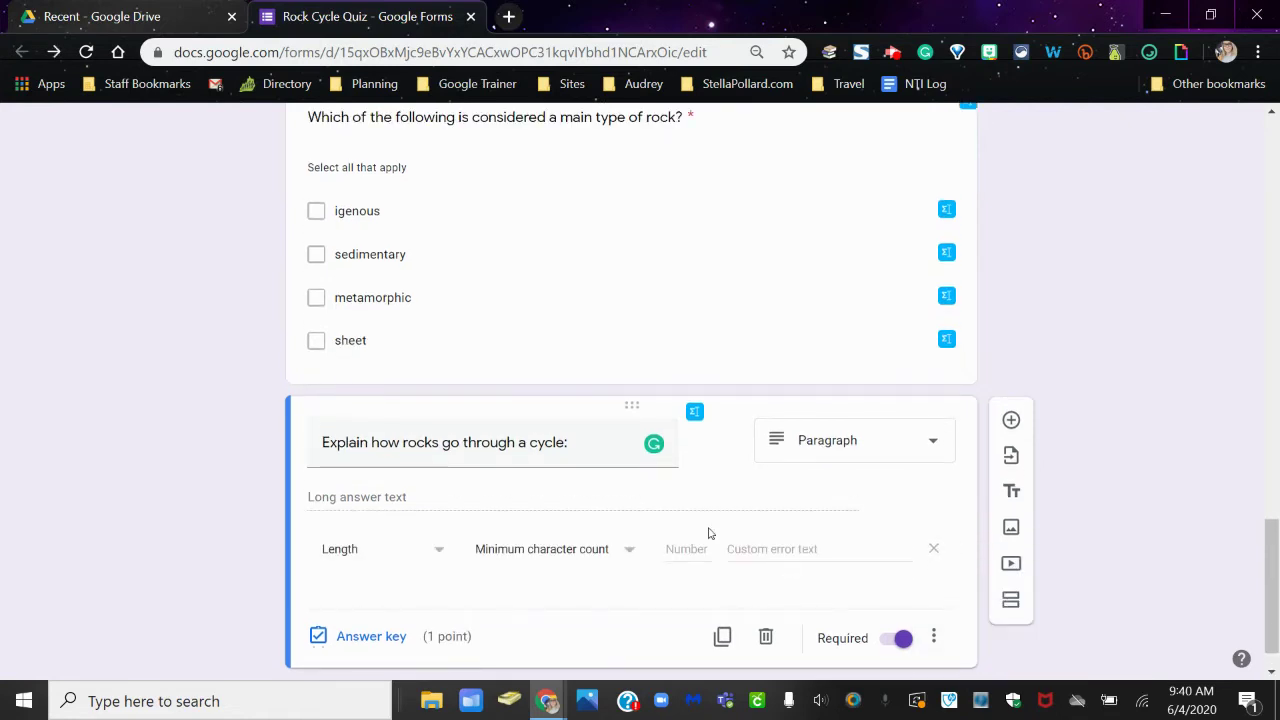
{"action": "left_click", "coordinate": [439, 556]}
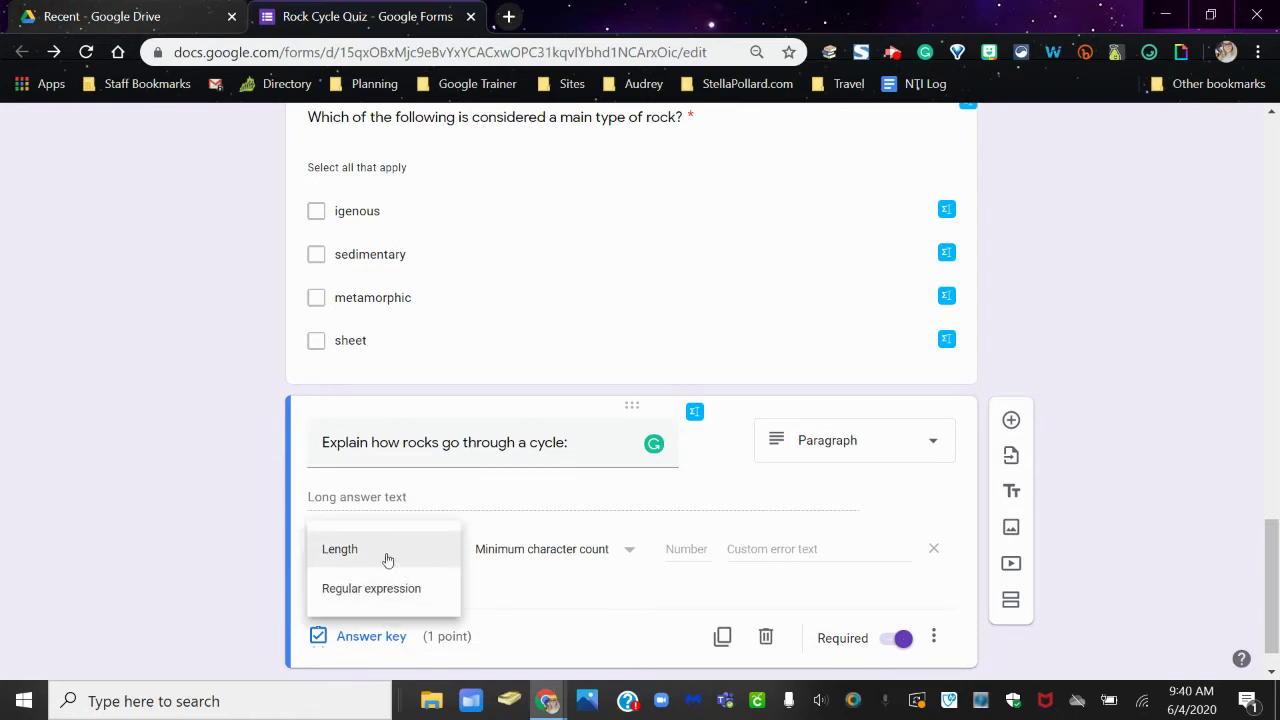
{"action": "left_click", "coordinate": [388, 560]}
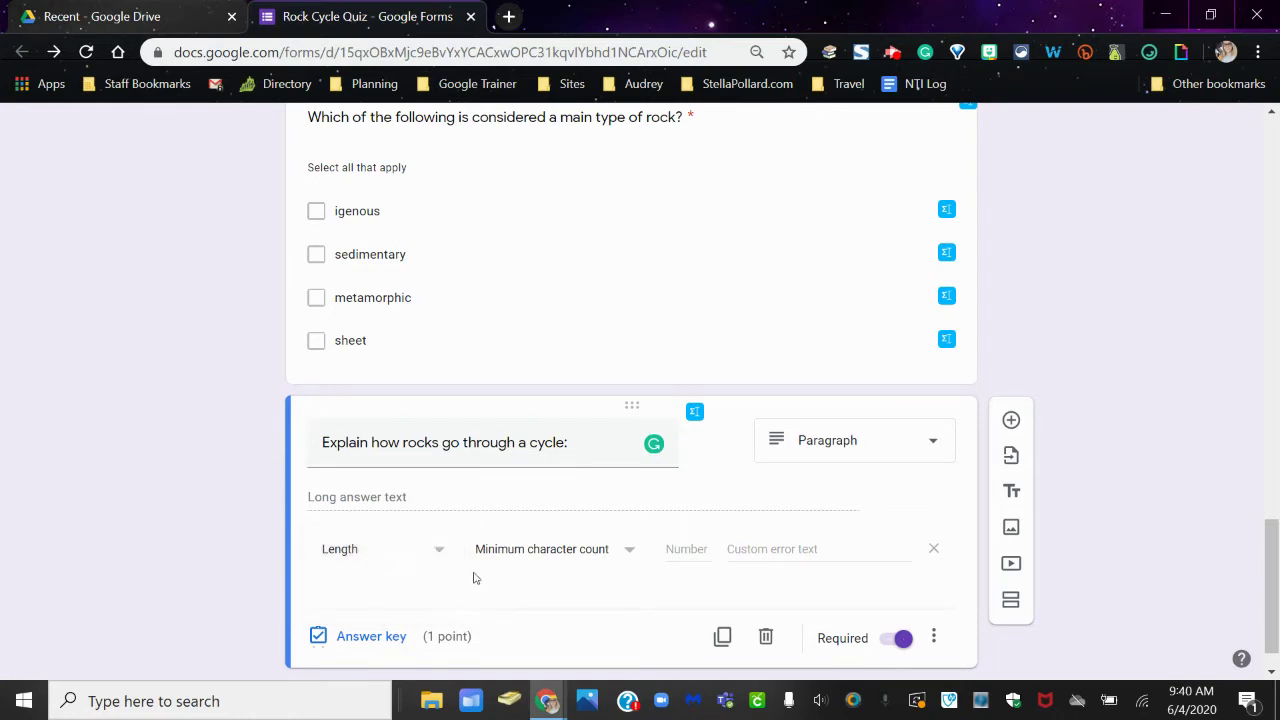
{"action": "left_click", "coordinate": [537, 556]}
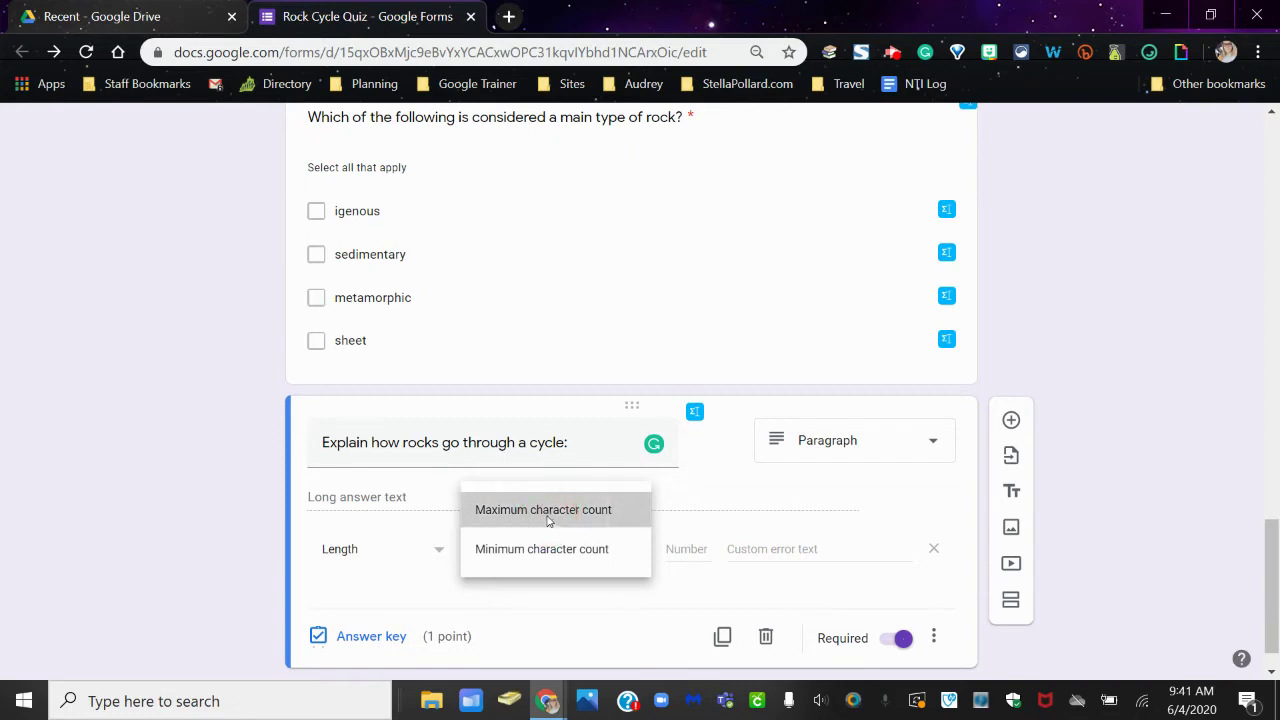
{"action": "left_click", "coordinate": [550, 512]}
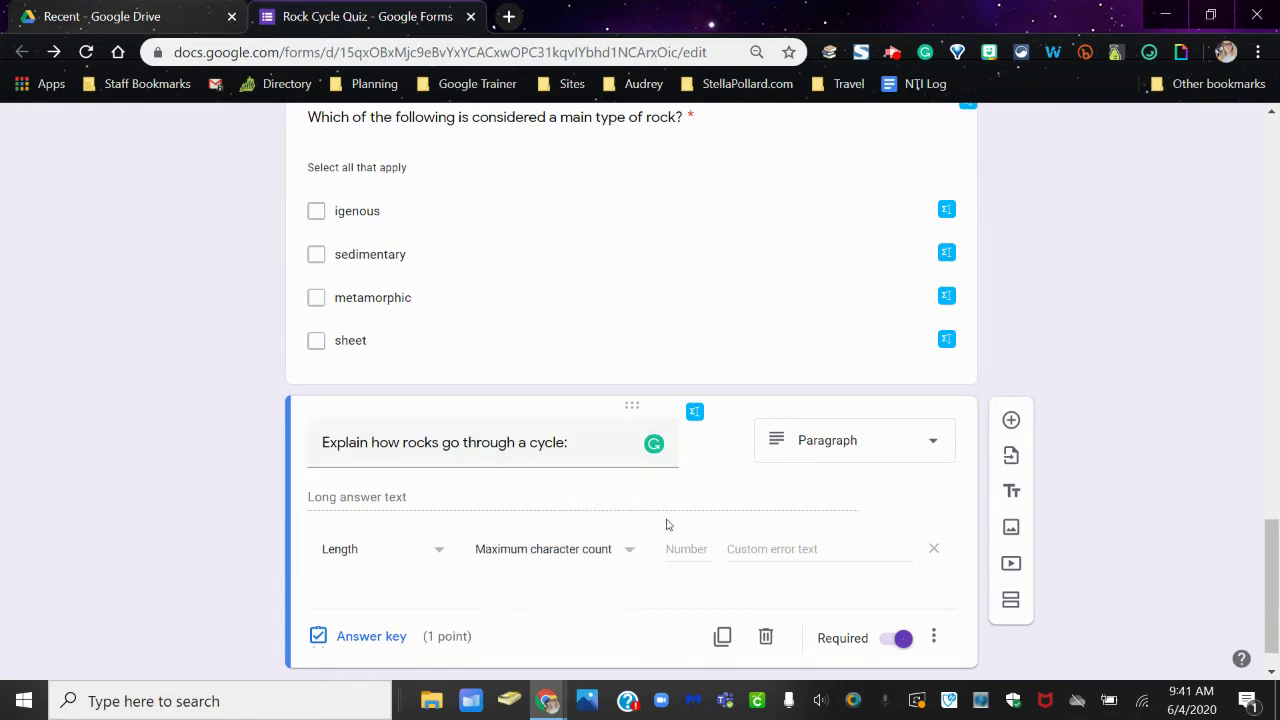
- Set the limit to 100 with the error text "Please write more", and change the rule to Minimum character count
{"action": "left_click", "coordinate": [685, 551]}
{"action": "type", "text": "100"}
{"action": "left_click", "coordinate": [737, 548]}
{"action": "type", "text": "Please wr"}
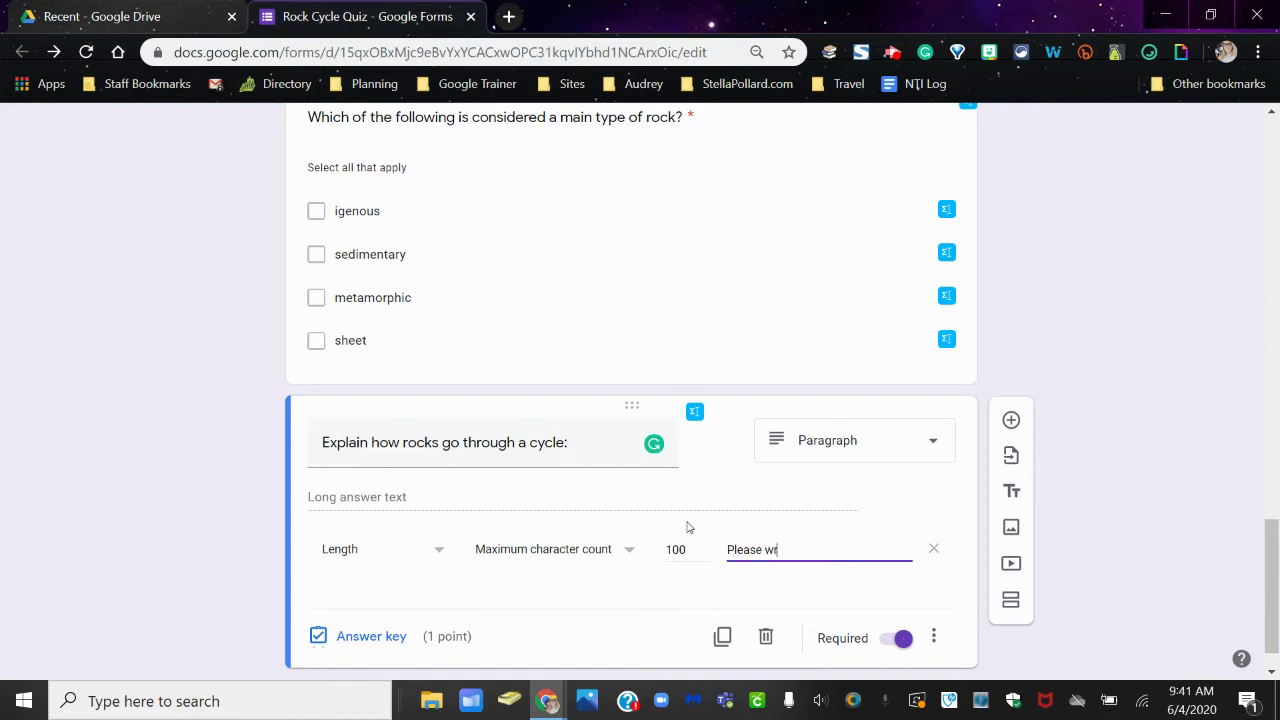
{"action": "type", "text": "ite more"}
{"action": "left_click", "coordinate": [585, 556]}
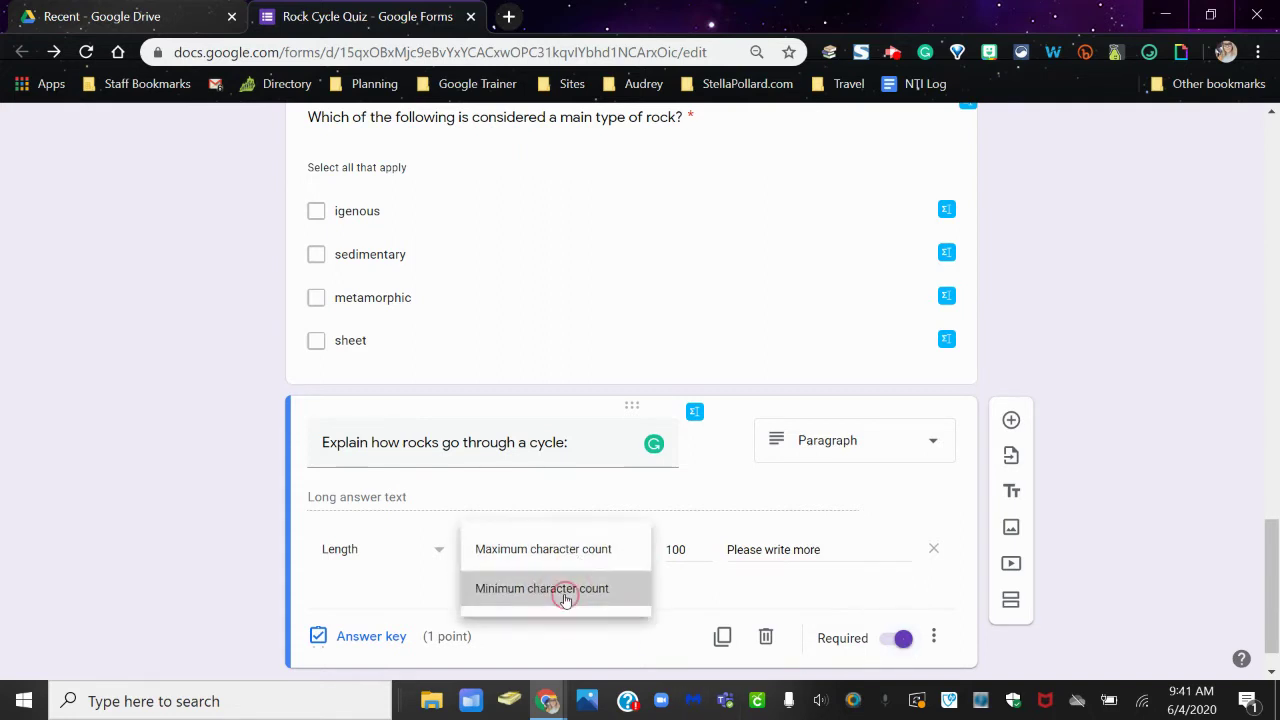
{"action": "left_click", "coordinate": [565, 598]}
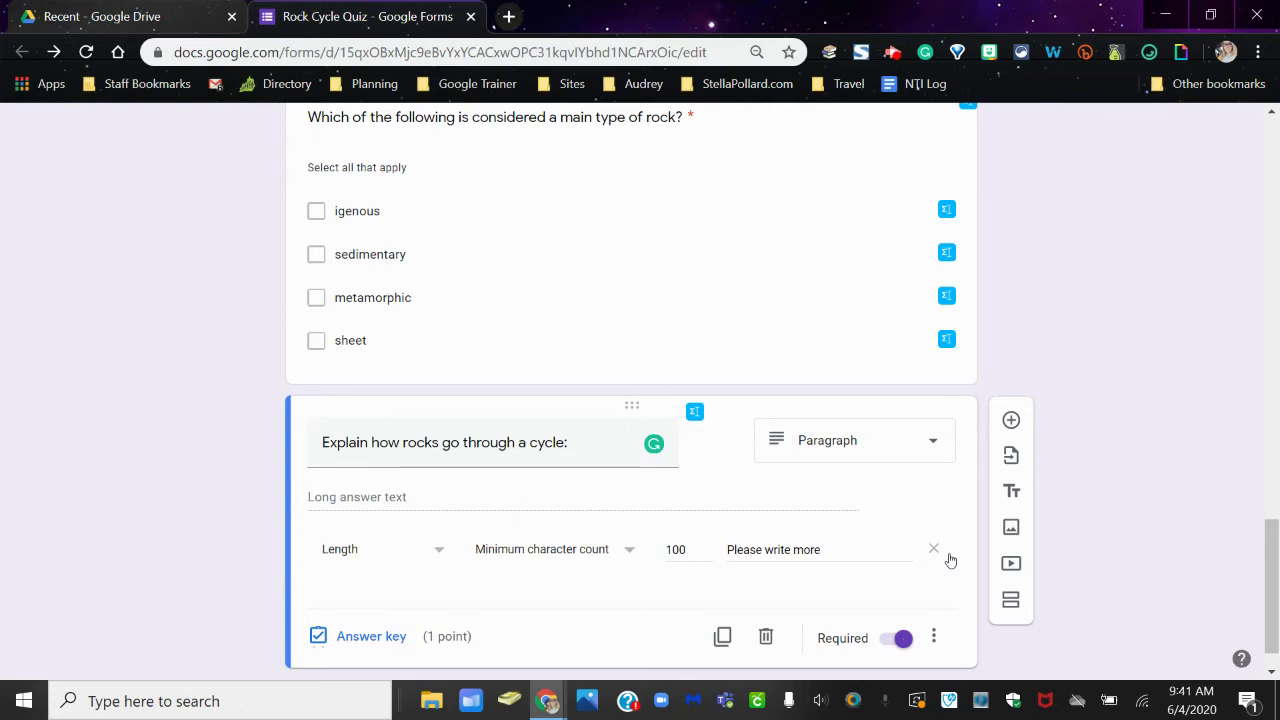
- Duplicate the rock cycle explanation question and validate the copy with Regular expression, Contains, and the pattern "Igneous"
{"action": "left_click", "coordinate": [724, 636]}
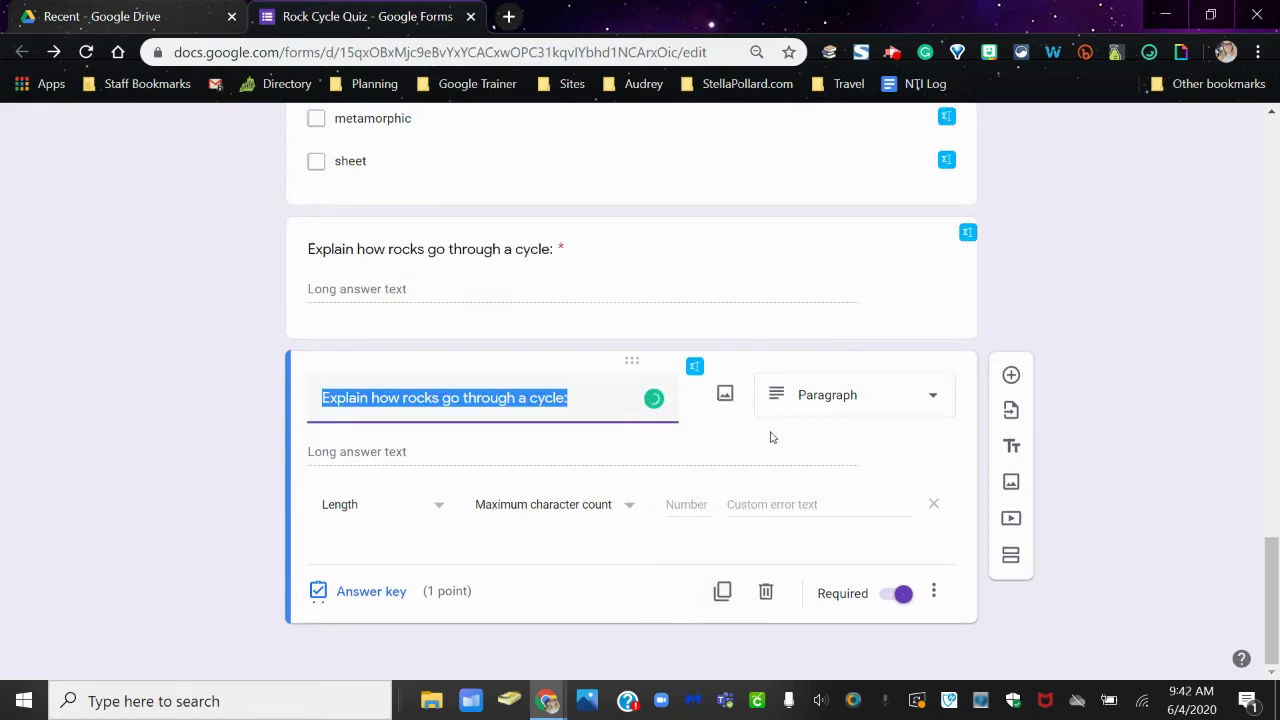
{"action": "left_click", "coordinate": [336, 524]}
{"action": "left_click", "coordinate": [357, 540]}
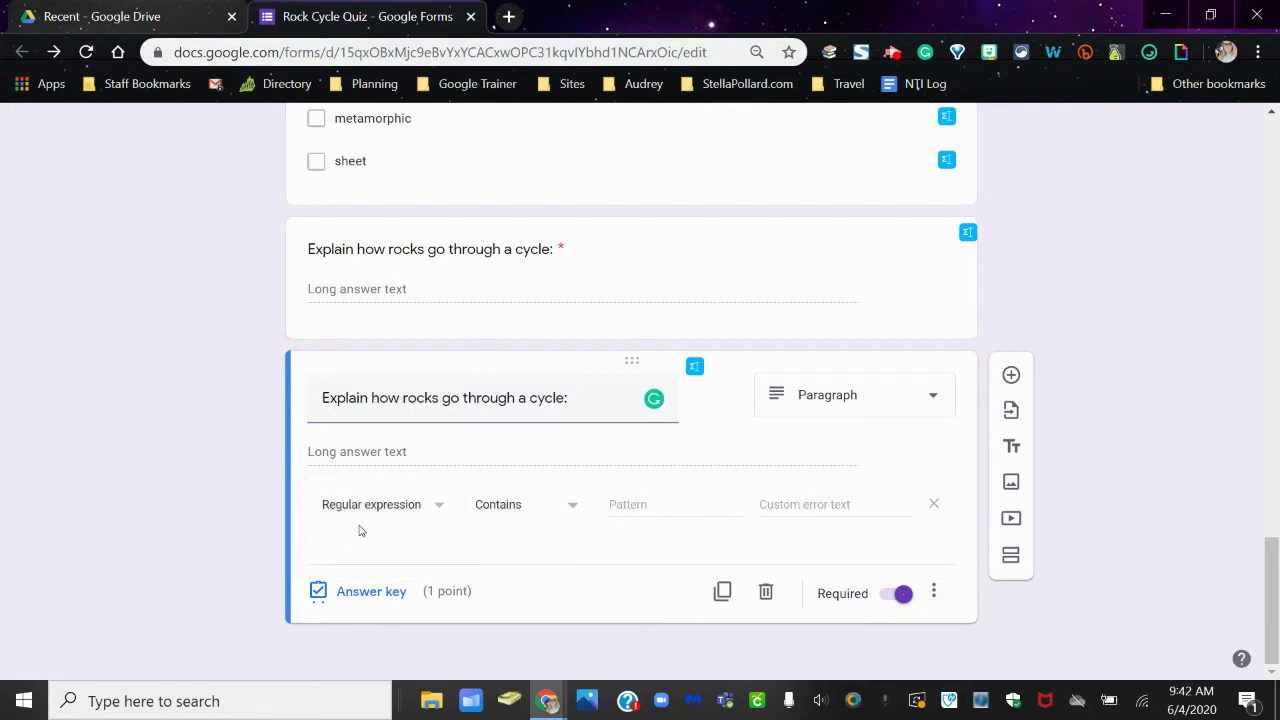
{"action": "left_click", "coordinate": [508, 514]}
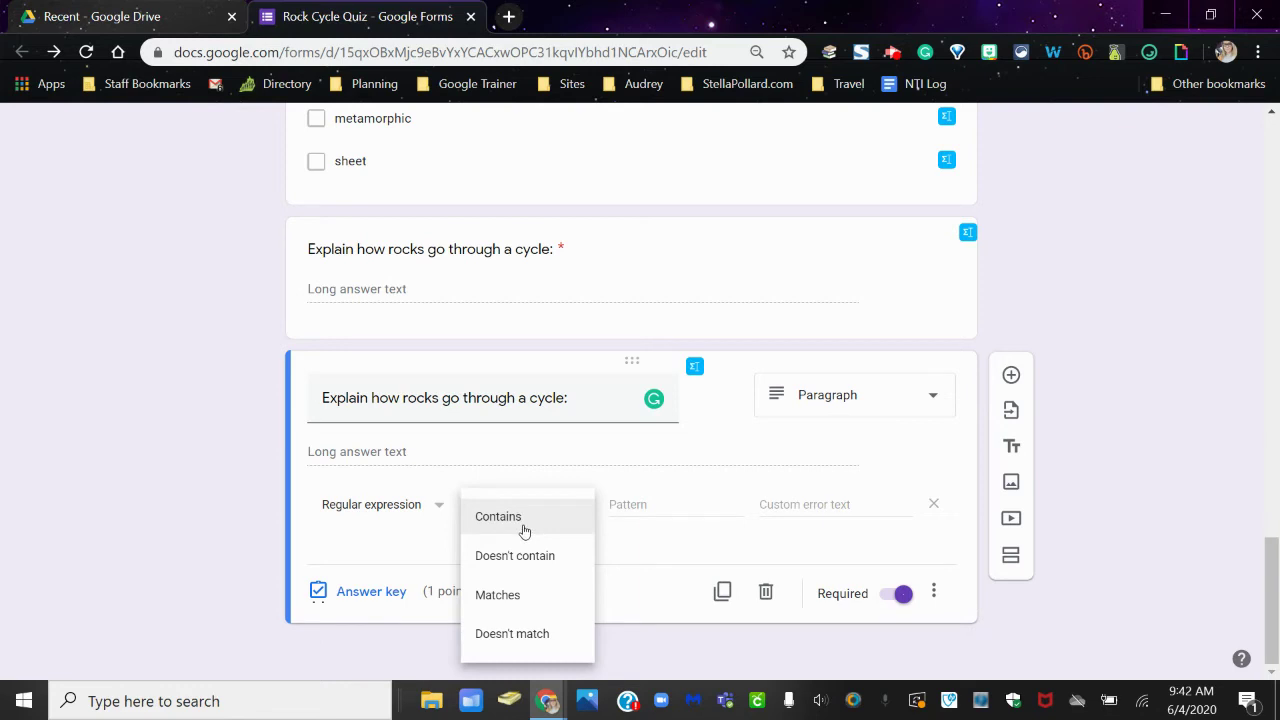
{"action": "left_click", "coordinate": [524, 530]}
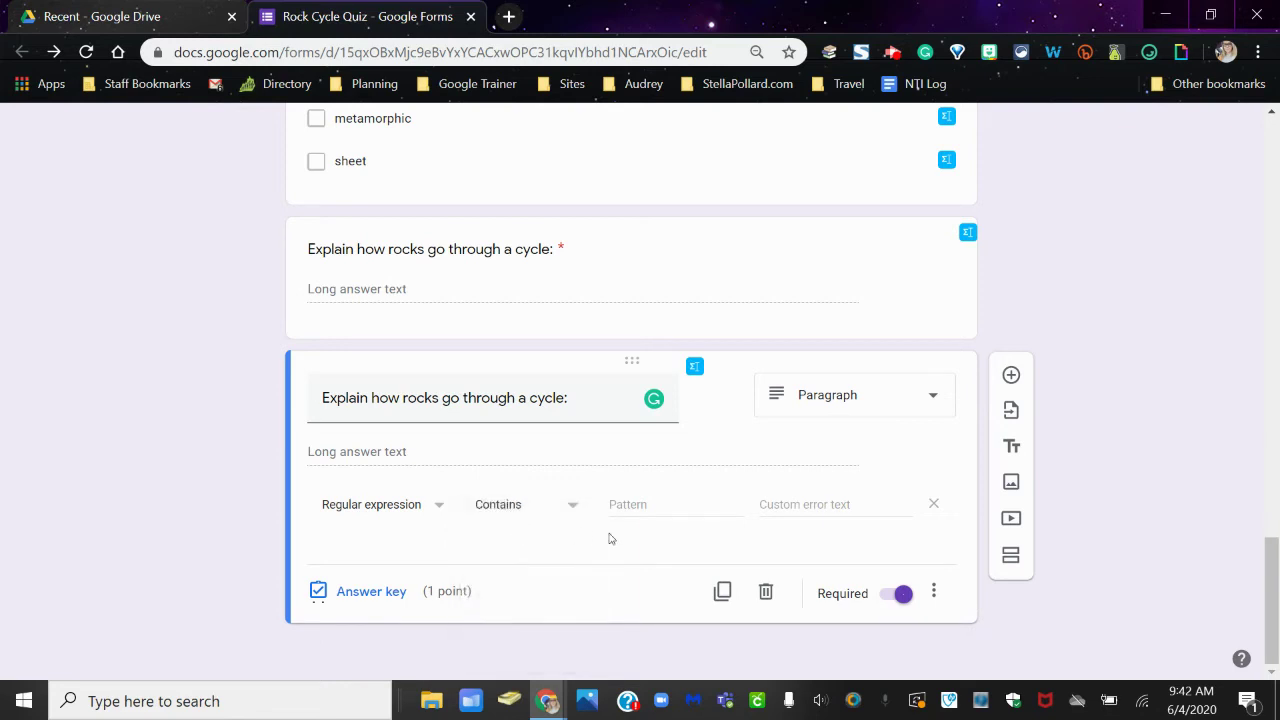
{"action": "left_click", "coordinate": [633, 510]}
{"action": "type", "text": "Igneous"}
- Switch the duplicated question's validation type back to Length
{"action": "left_click", "coordinate": [390, 510]}
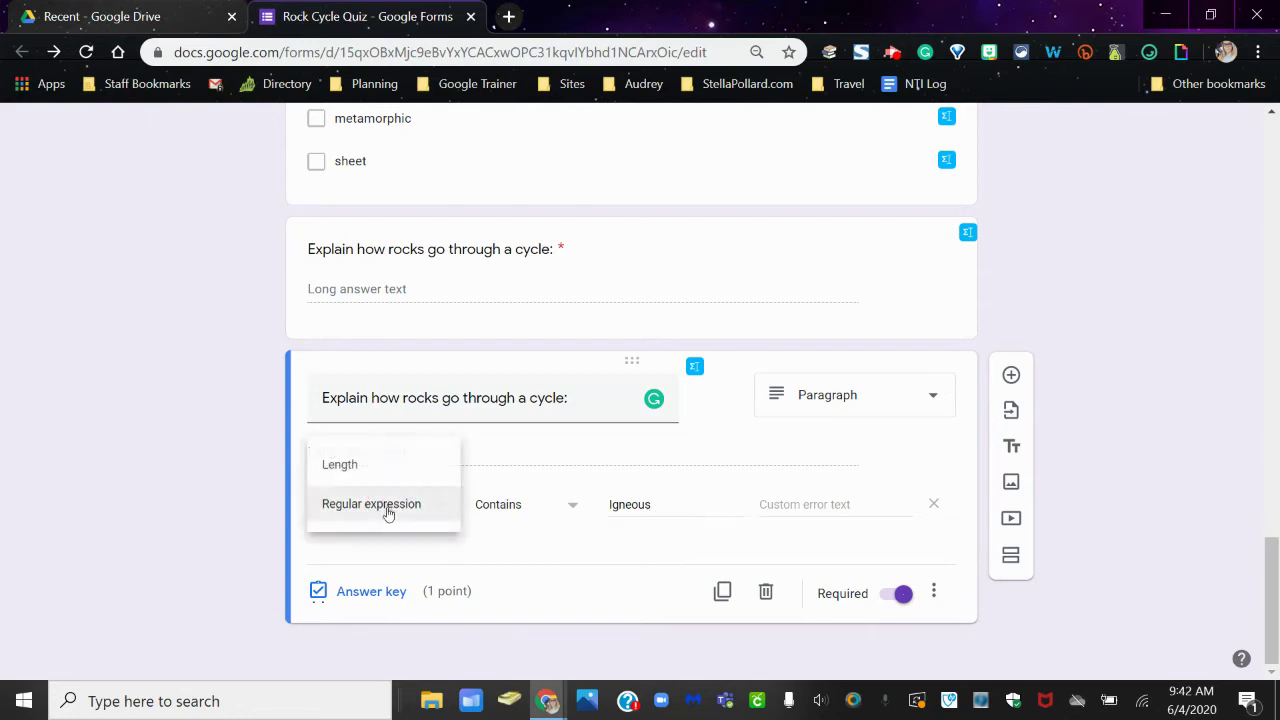
{"action": "left_click", "coordinate": [380, 484]}
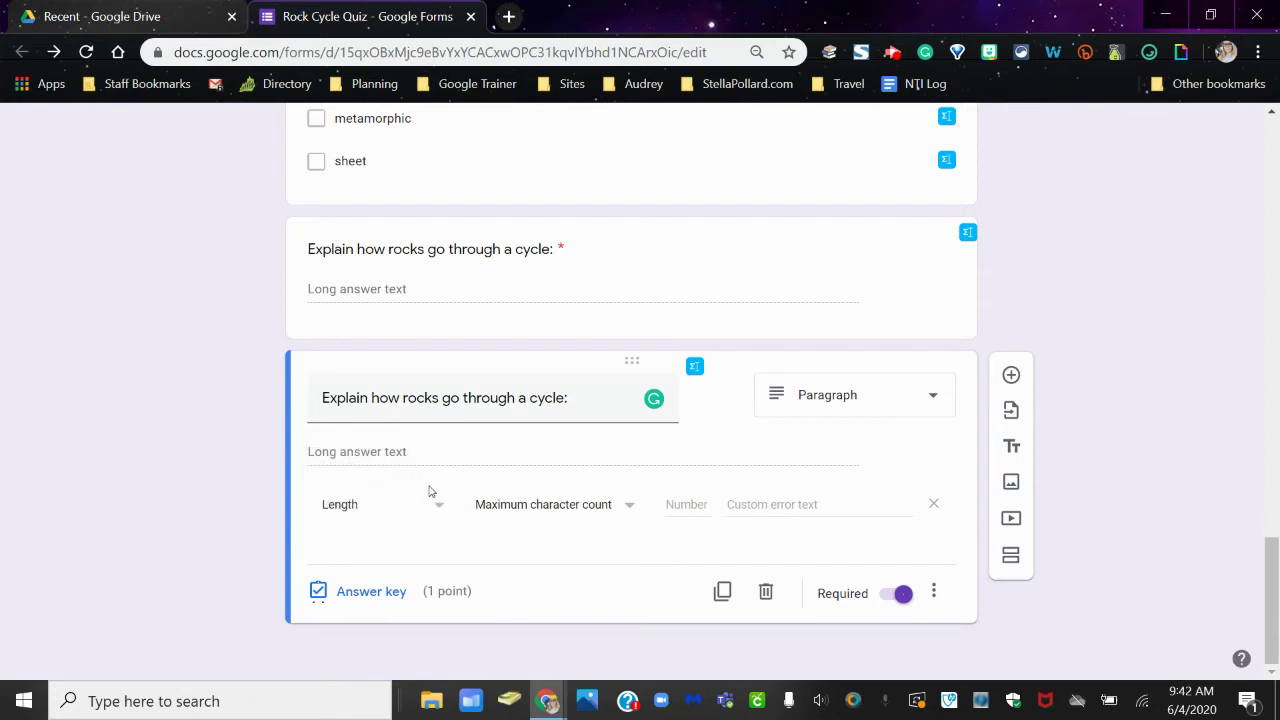
- Add a short-answer question reading "_____rock is formed through the cooling and solidification of magma or lava.2"
{"action": "left_click", "coordinate": [1011, 374]}
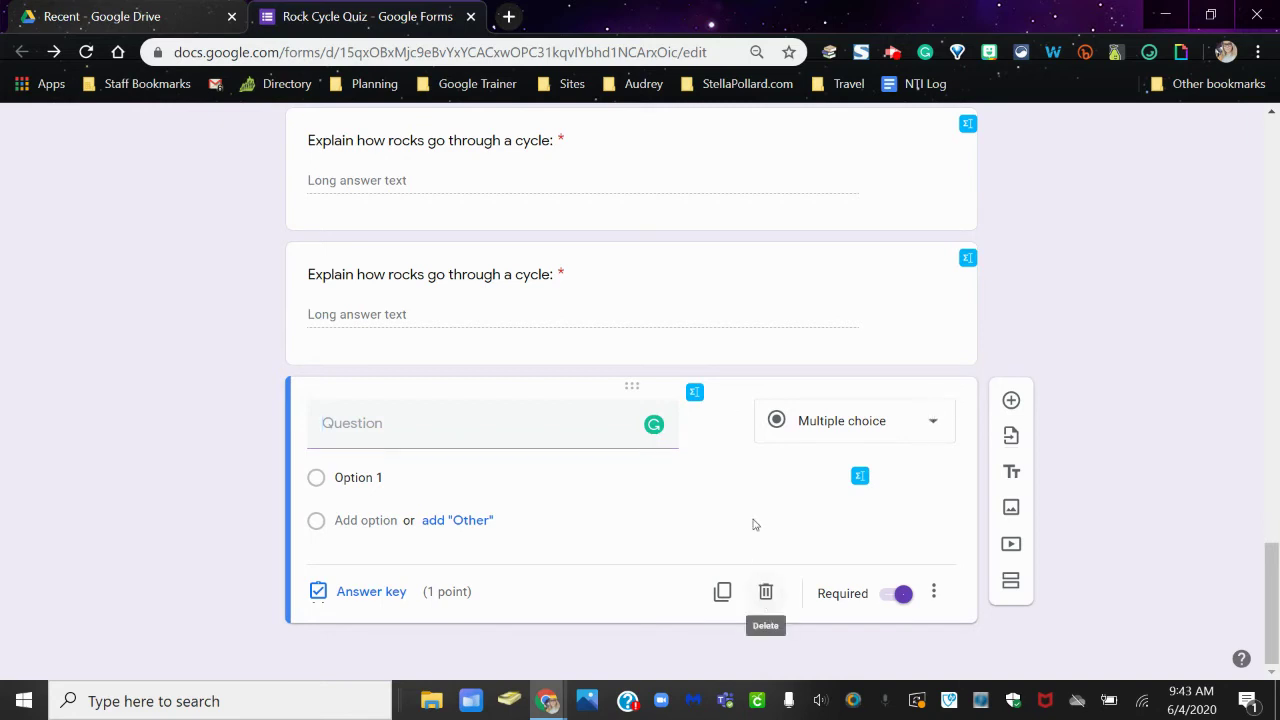
{"action": "left_click", "coordinate": [559, 430]}
{"action": "type", "text": "_____rock is formed through the cooling and solidification of magma or lava.2"}
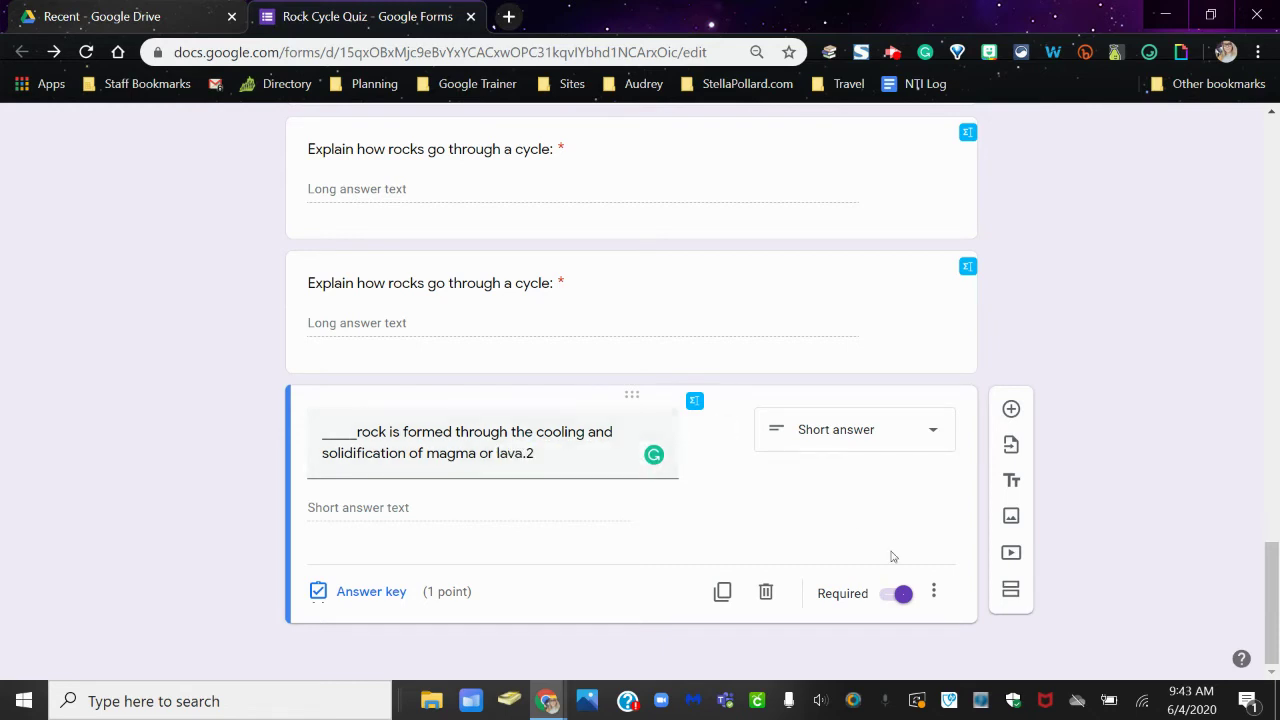
- Add response validation to the magma or lava question, requiring Text that Contains "igneous"
{"action": "left_click", "coordinate": [934, 592]}
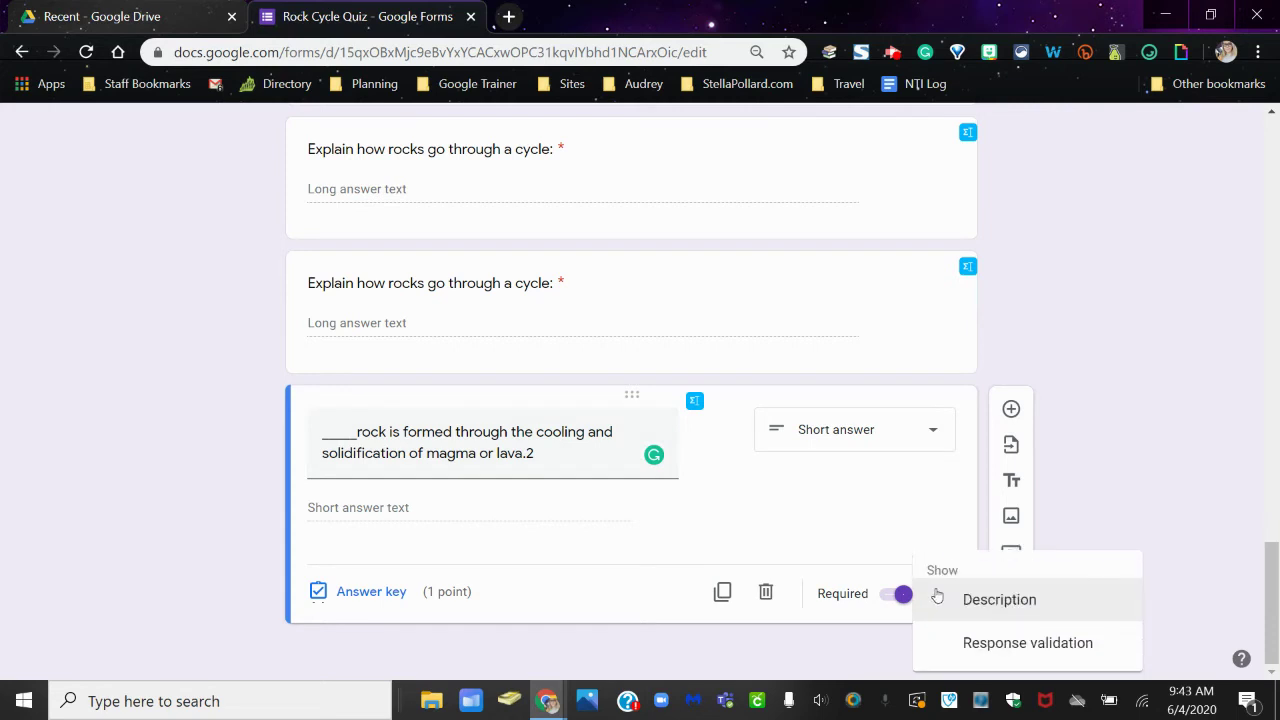
{"action": "left_click", "coordinate": [985, 645]}
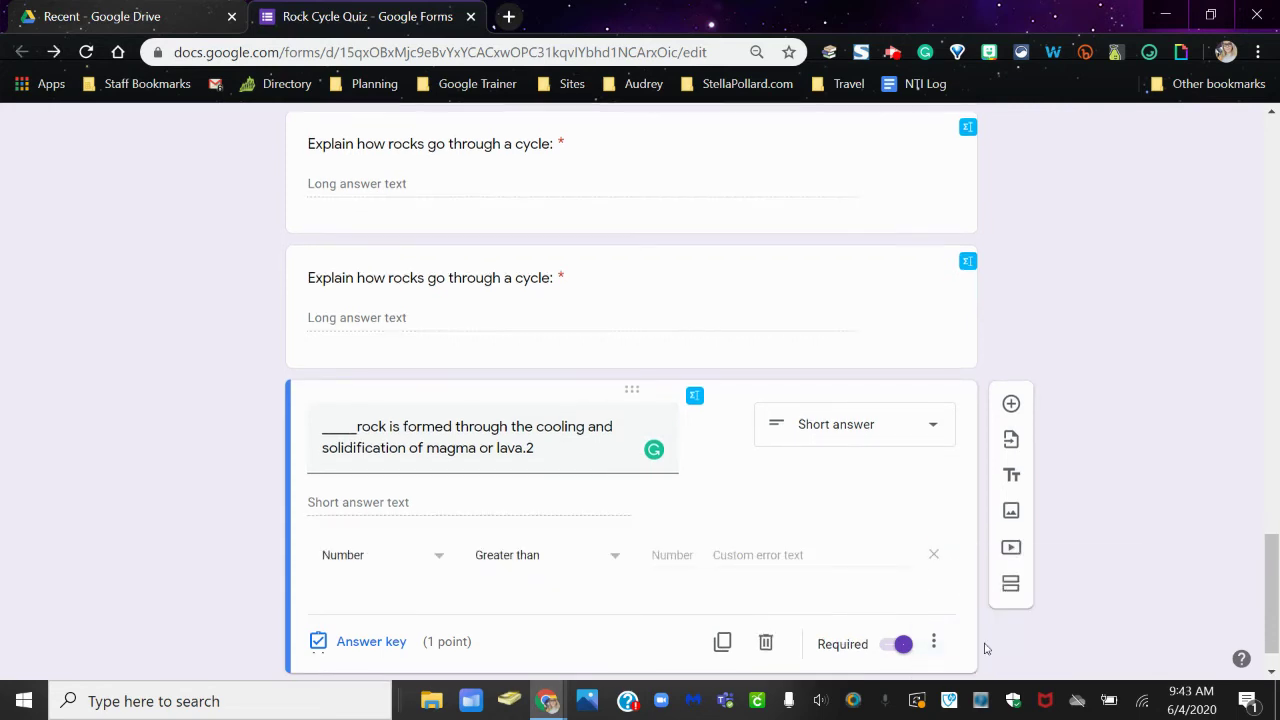
{"action": "left_click", "coordinate": [433, 555]}
{"action": "left_click", "coordinate": [421, 560]}
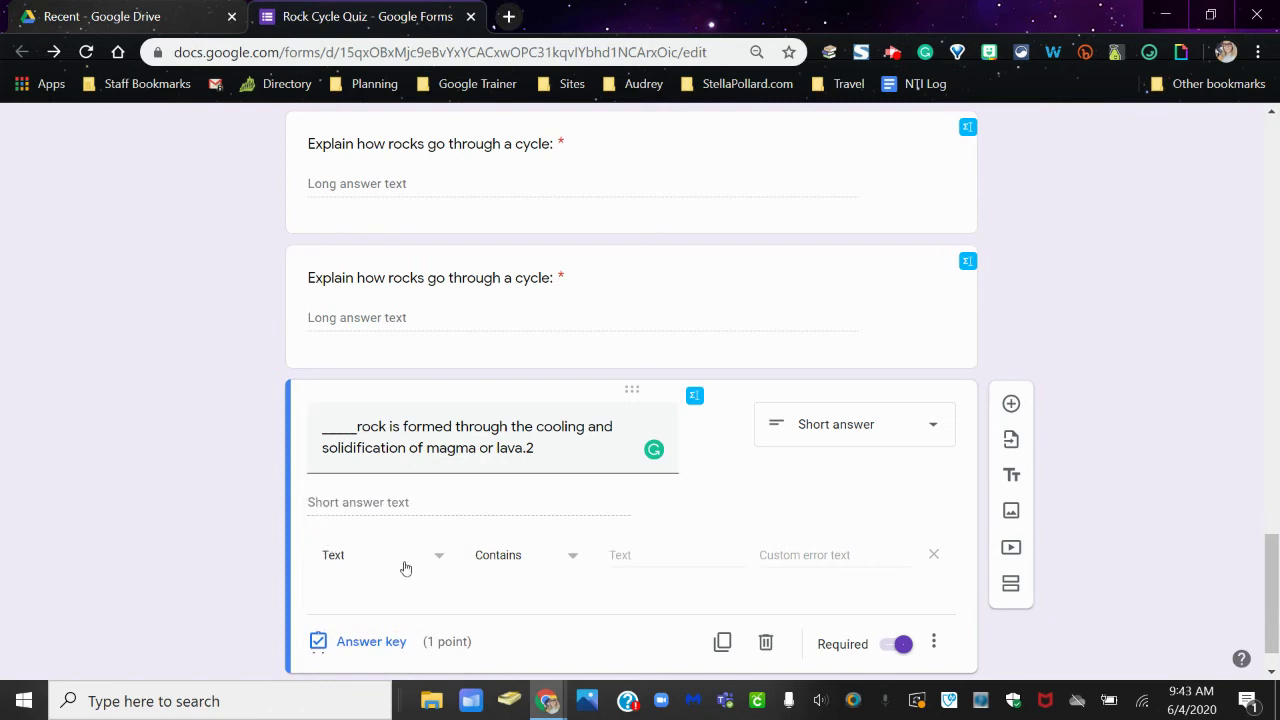
{"action": "left_click", "coordinate": [583, 556]}
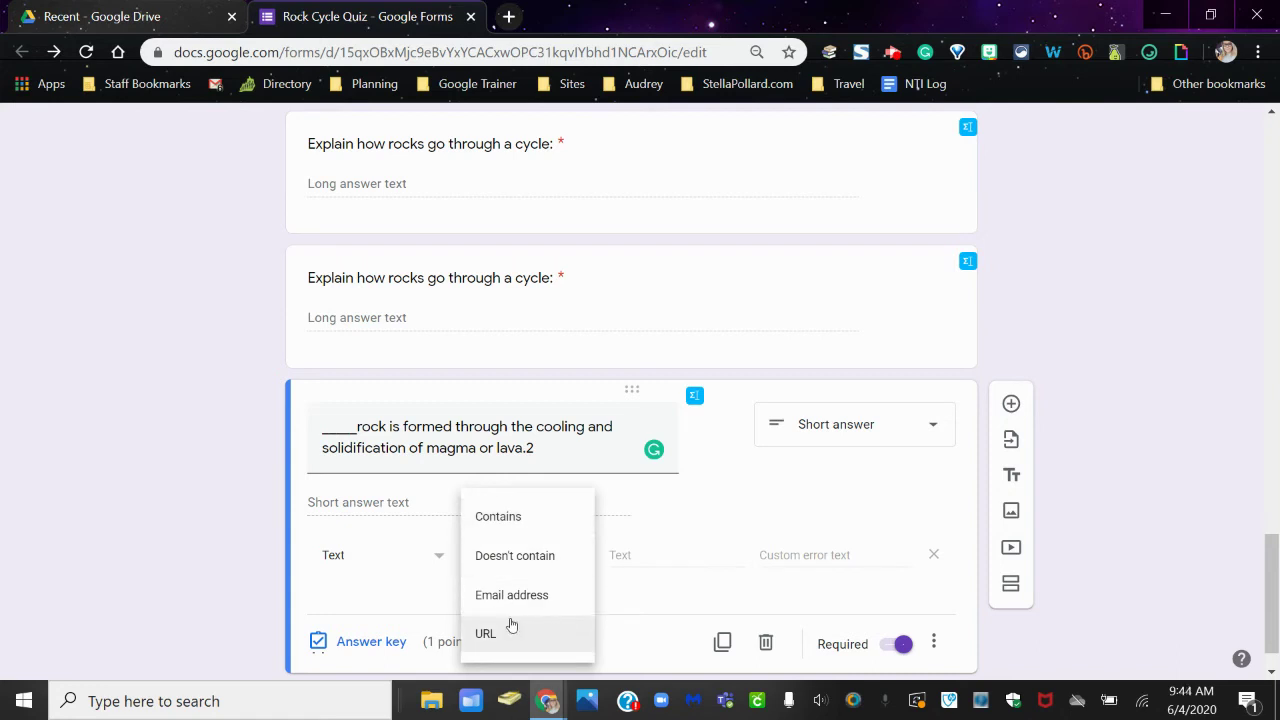
{"action": "left_click", "coordinate": [489, 527]}
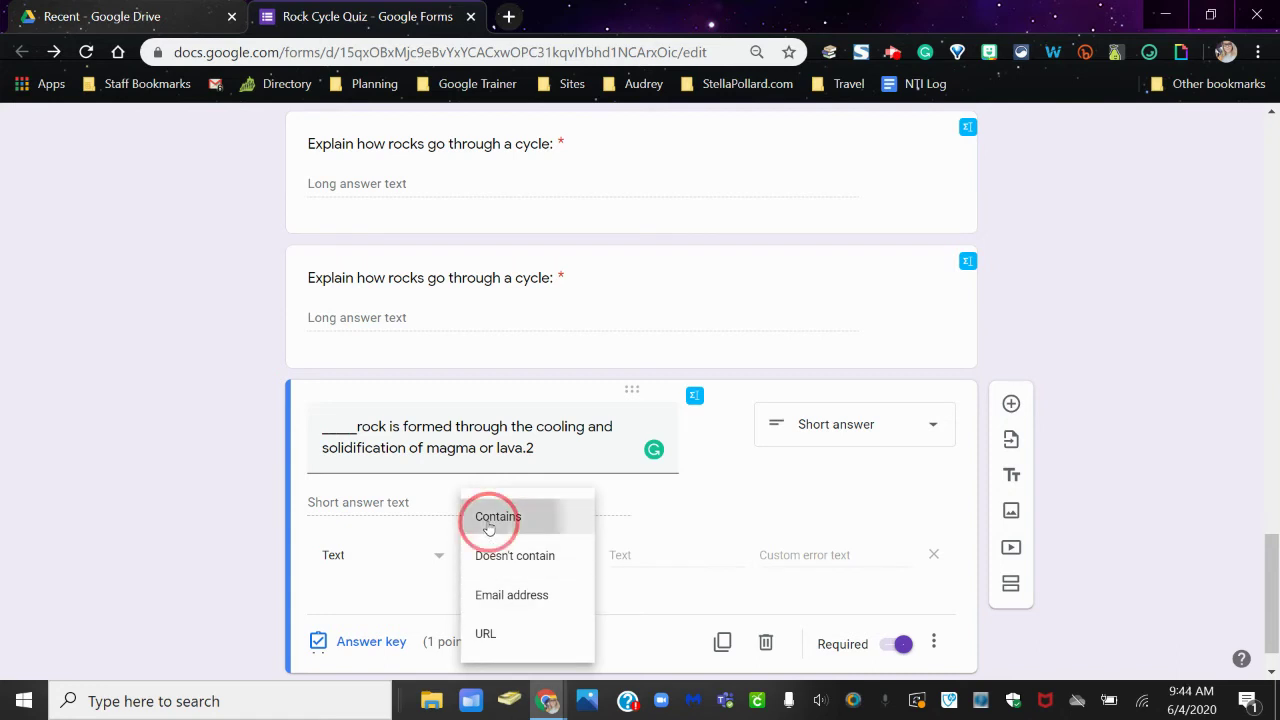
{"action": "left_click", "coordinate": [670, 555]}
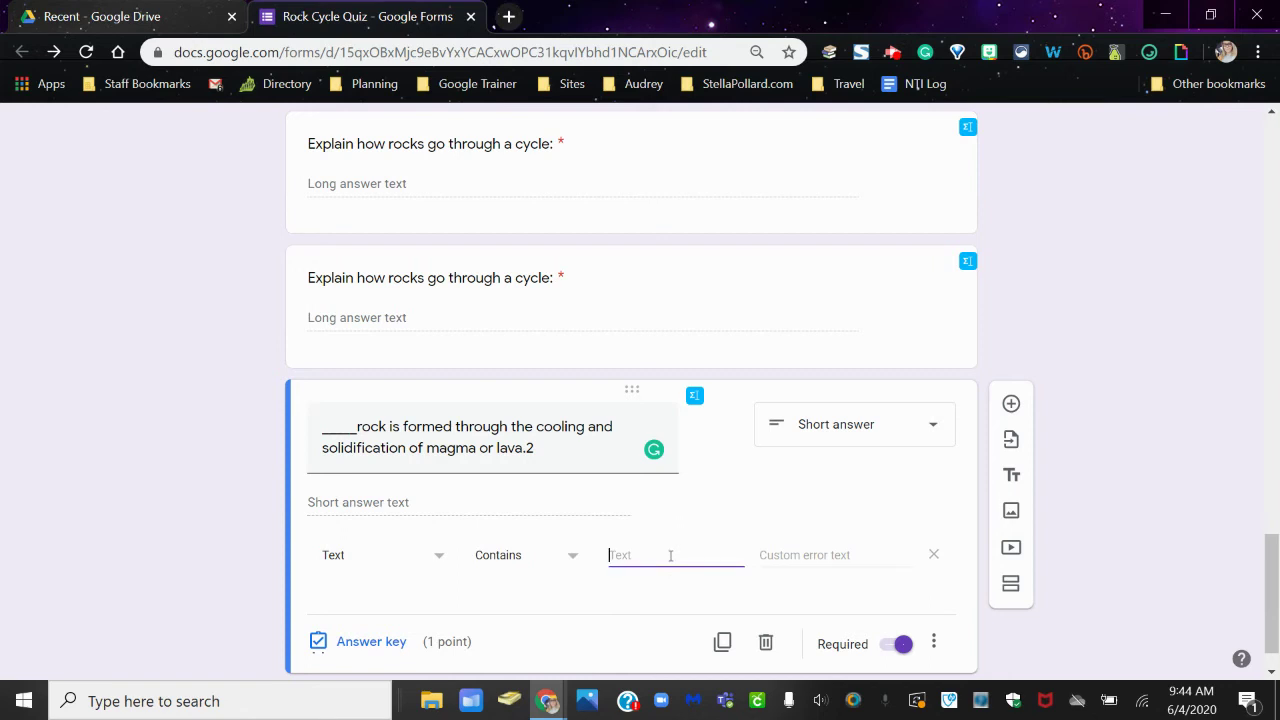
{"action": "type", "text": "igneous"}
{"action": "scroll", "coordinate": [678, 523], "scroll_direction": "down", "scroll_amount": 1}
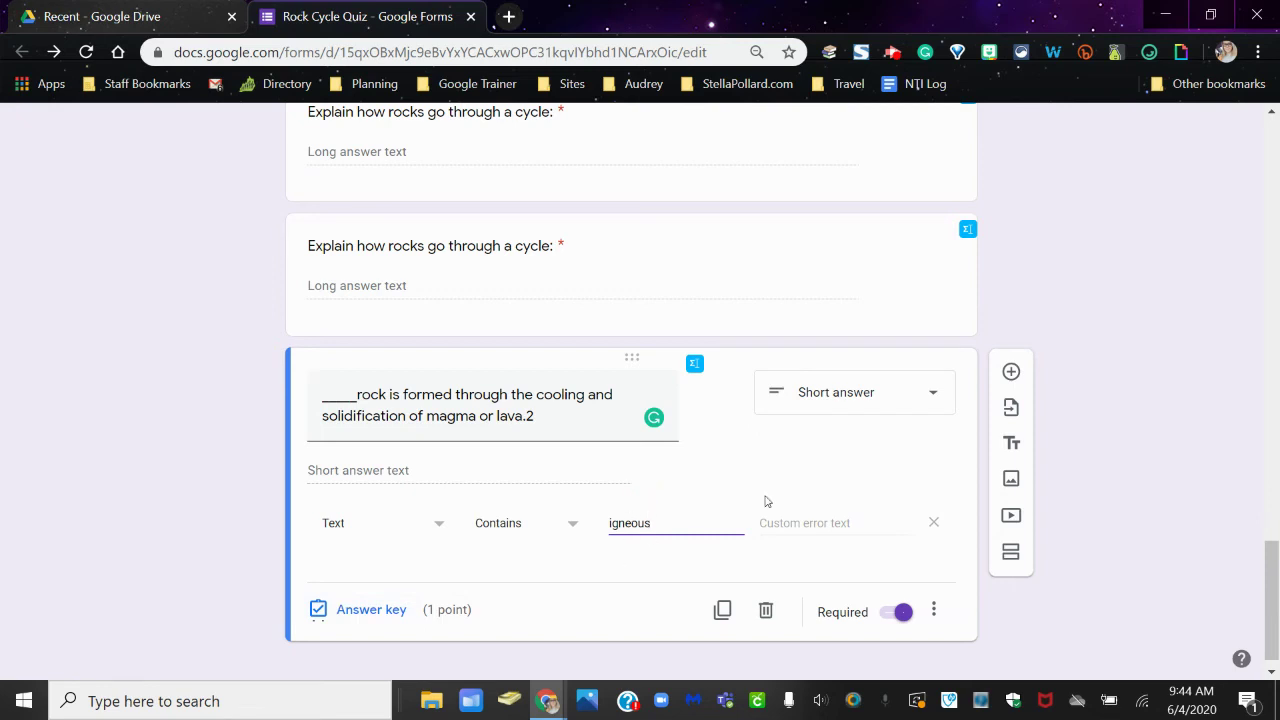
- Replace the required text with "IGNEOUS" and enter "ALL CAPS" as the custom error text
{"action": "left_click_drag", "start_coordinate": [650, 525], "coordinate": [608, 525]}
{"action": "type", "text": "IGNEOUS"}
{"action": "left_click", "coordinate": [795, 516]}
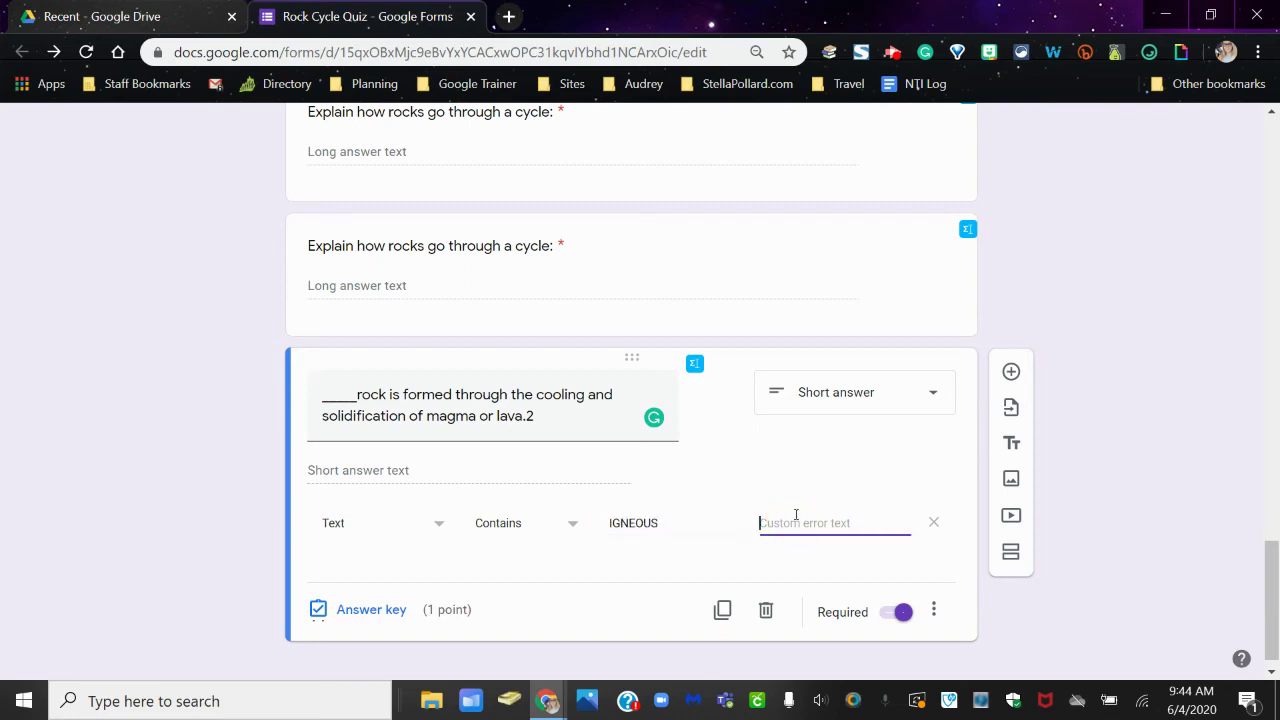
{"action": "type", "text": "t"}
{"action": "key", "text": "BackSpace"}
{"action": "type", "text": "ALL CAPS"}
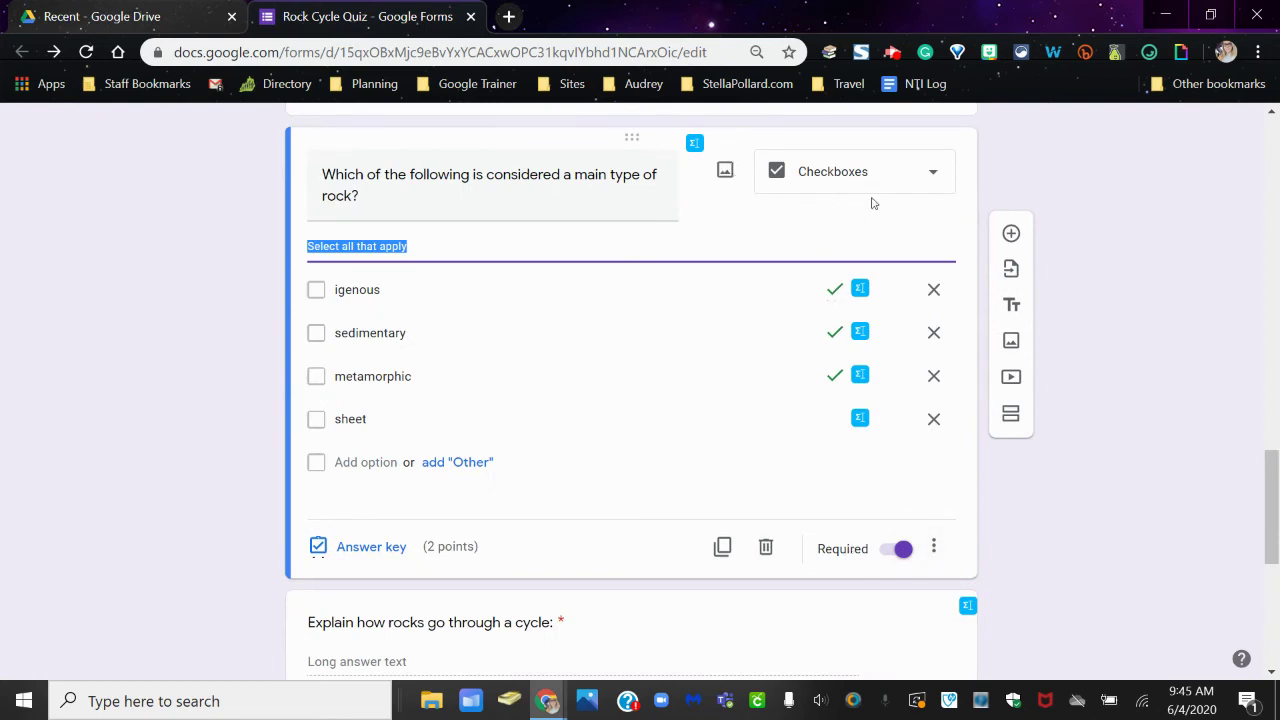
- Add response validation to the main rock types checkbox question with Select at least 3, and start its custom error text
{"action": "left_click", "coordinate": [935, 549]}
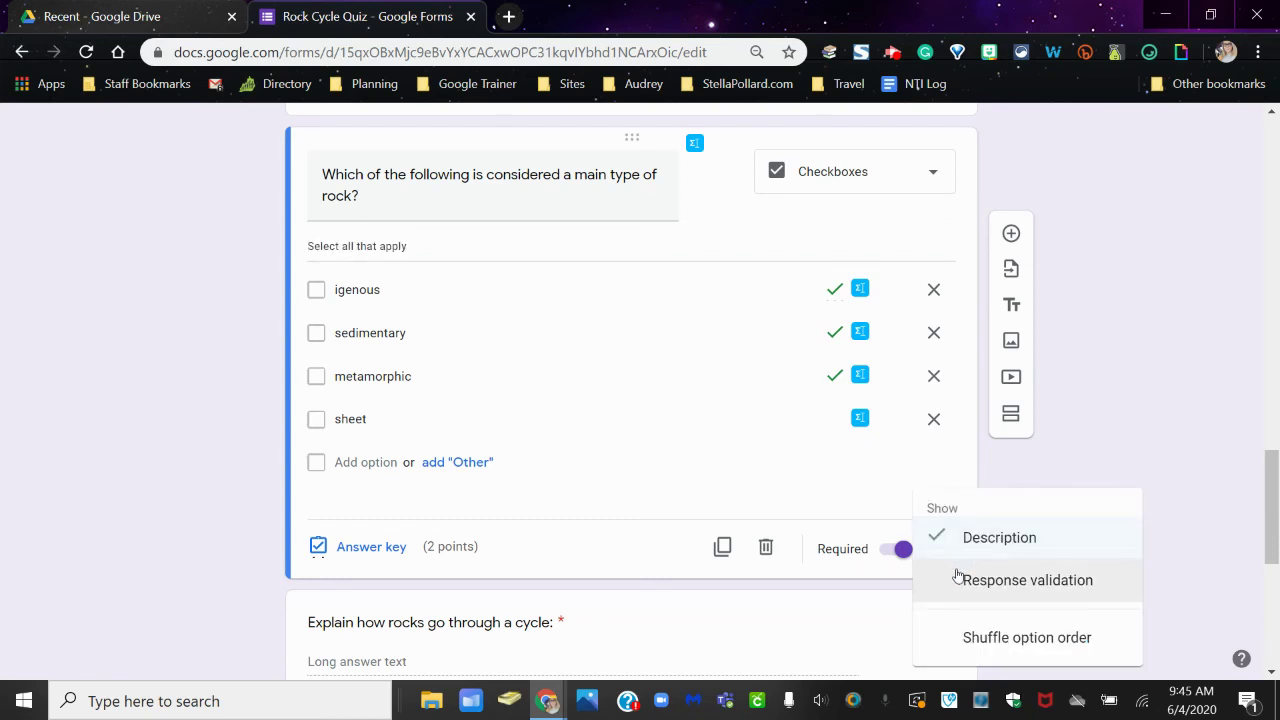
{"action": "left_click", "coordinate": [958, 578]}
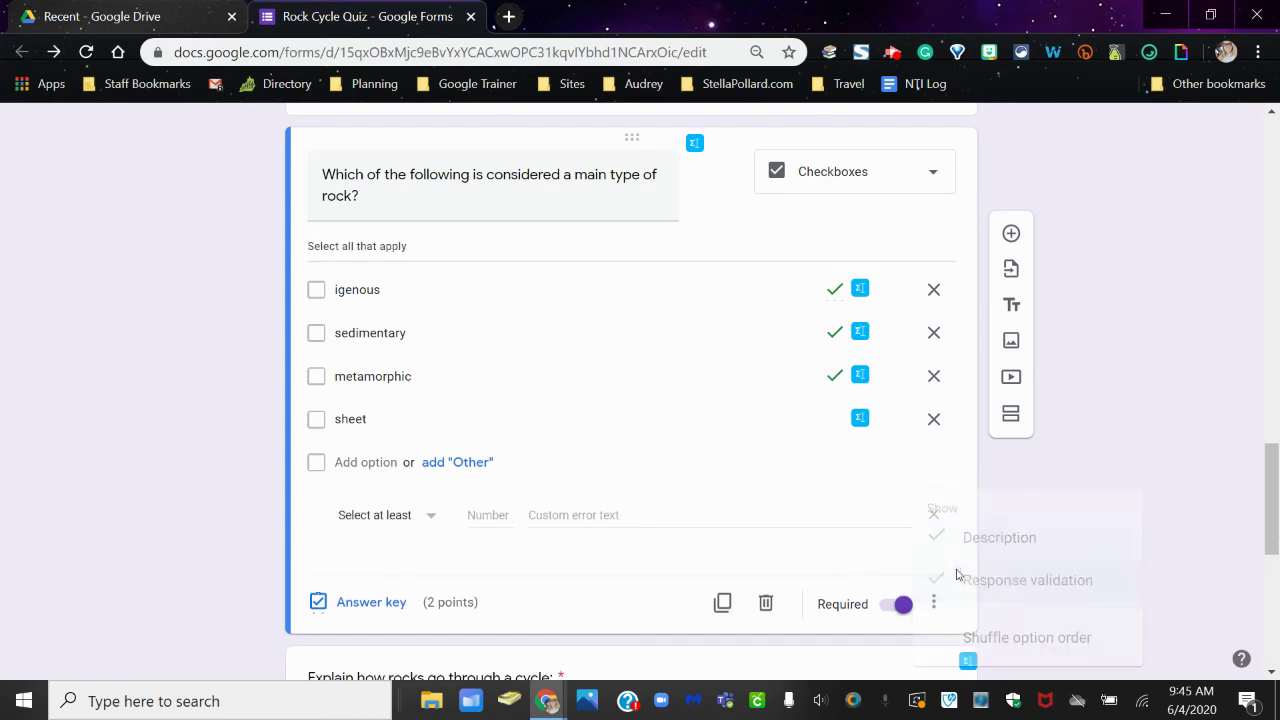
{"action": "left_click", "coordinate": [427, 527]}
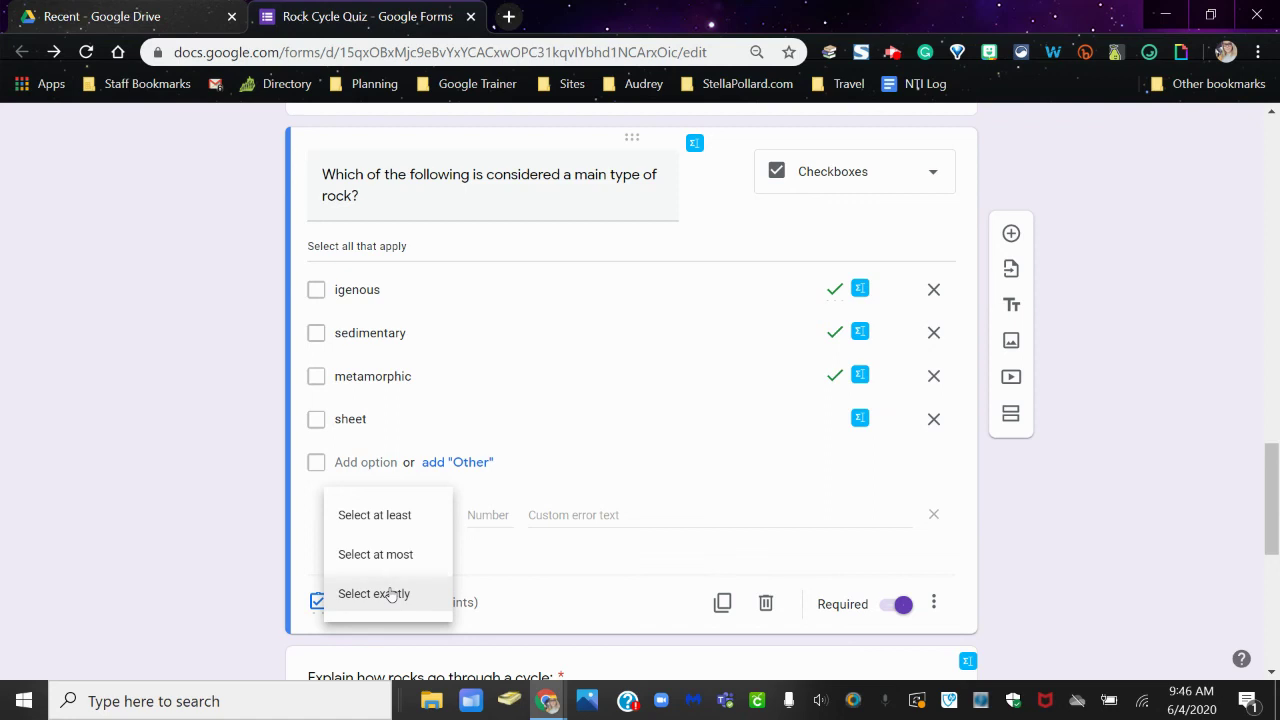
{"action": "left_click", "coordinate": [387, 516]}
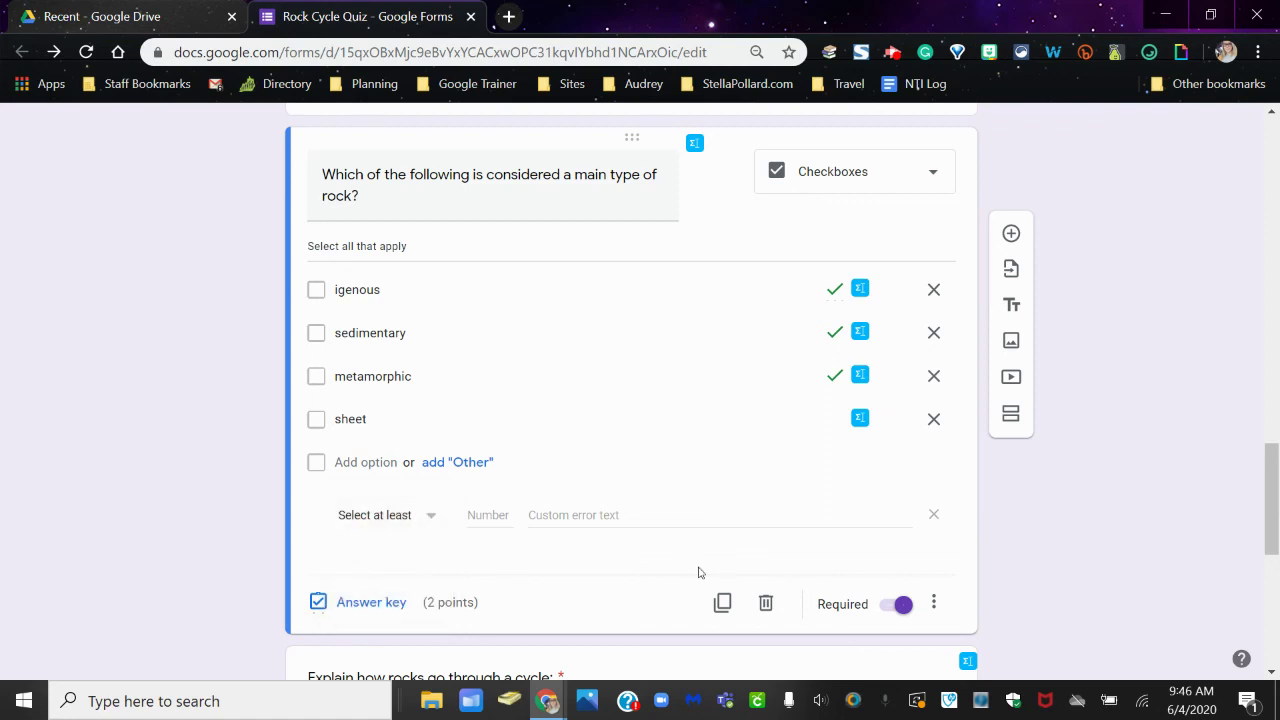
{"action": "left_click", "coordinate": [507, 516]}
{"action": "type", "text": "3"}
{"action": "left_click", "coordinate": [585, 513]}
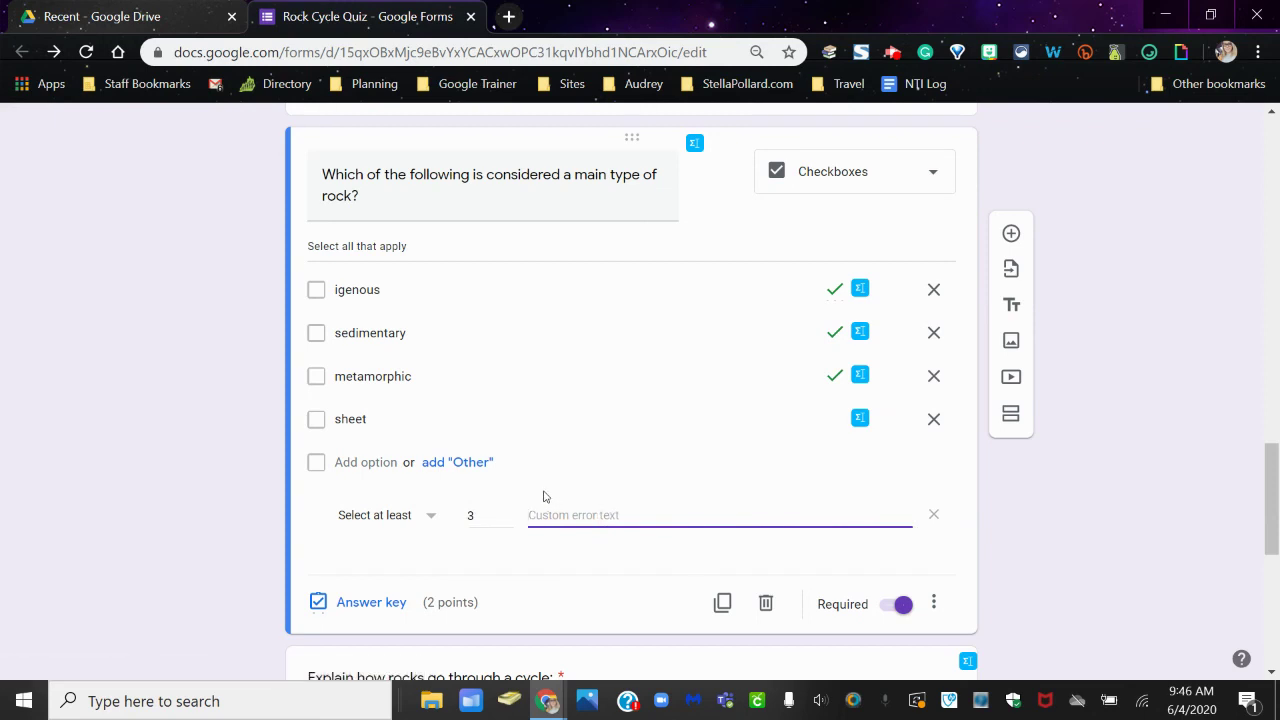